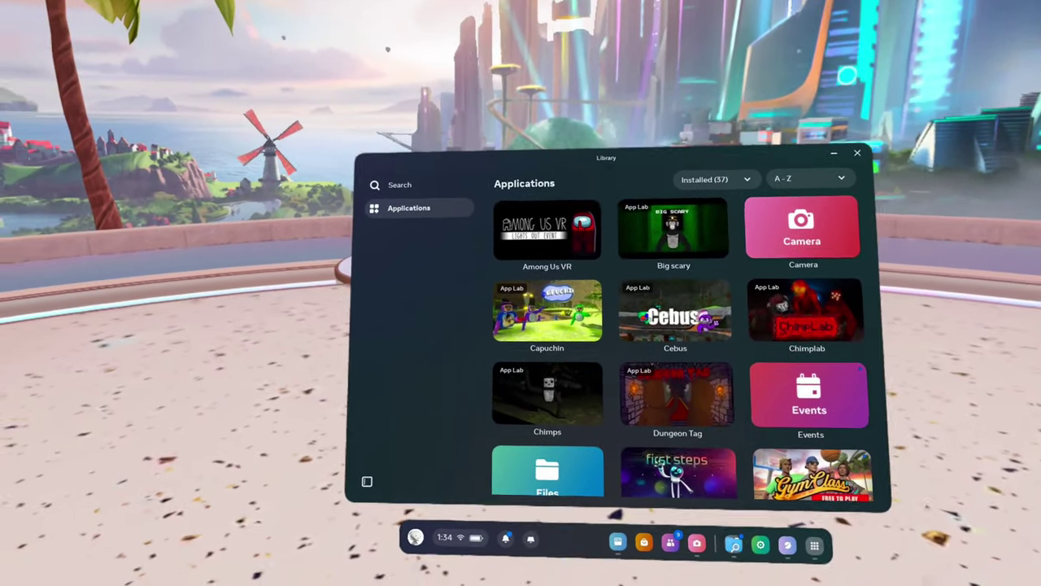
# Step: Open YouTube in the Meta Quest Browser and search for "oceannvr"
pyautogui.scroll(-10, 697, 276)
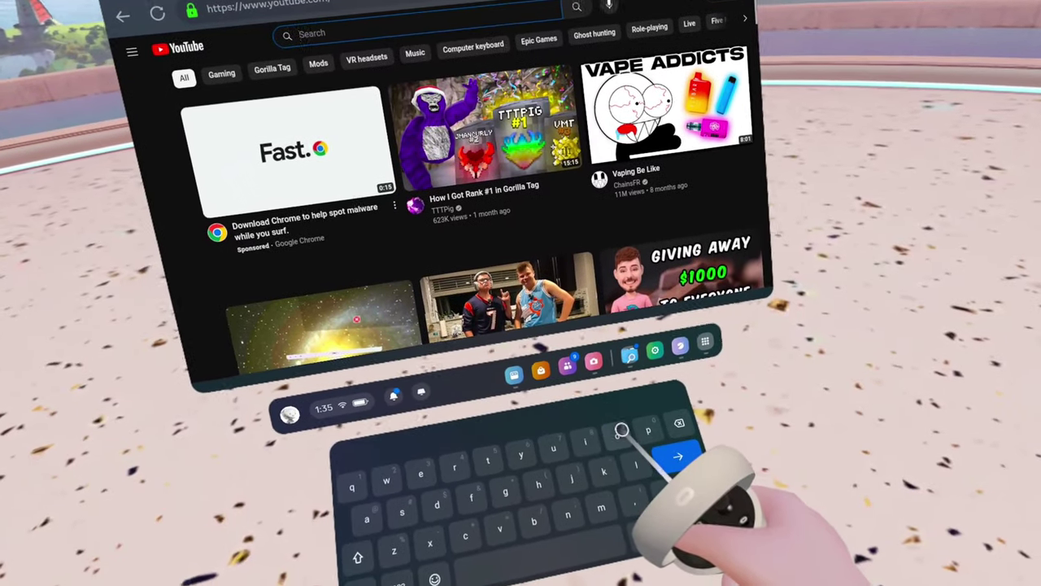
pyautogui.write('o')
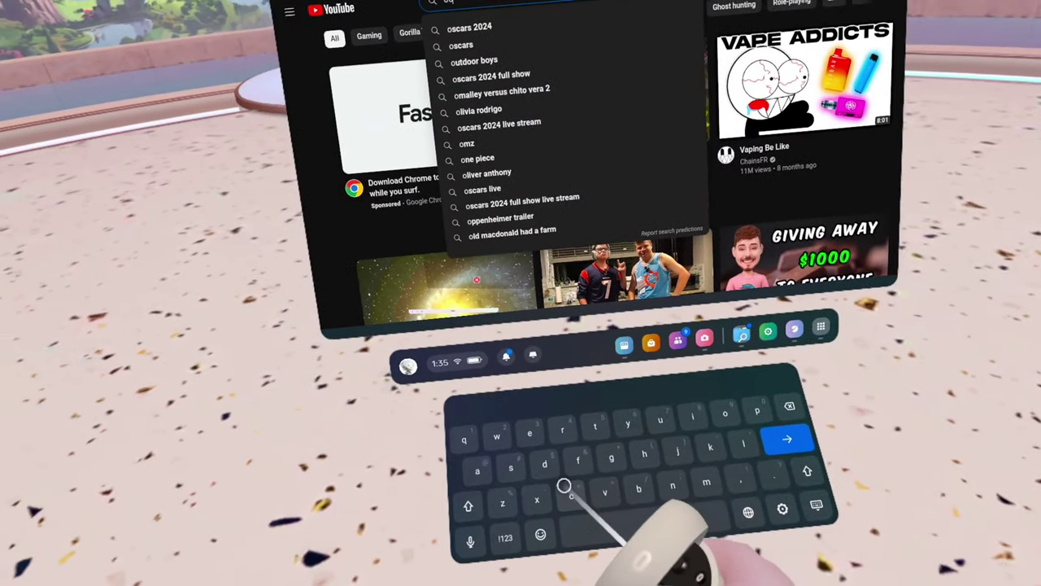
pyautogui.write('ceann')
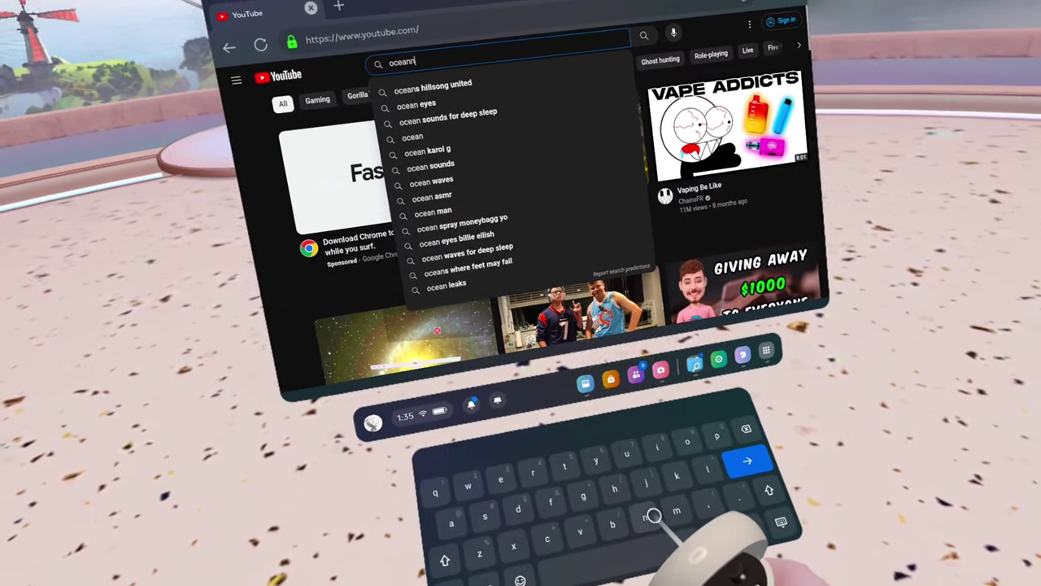
pyautogui.write('vr')
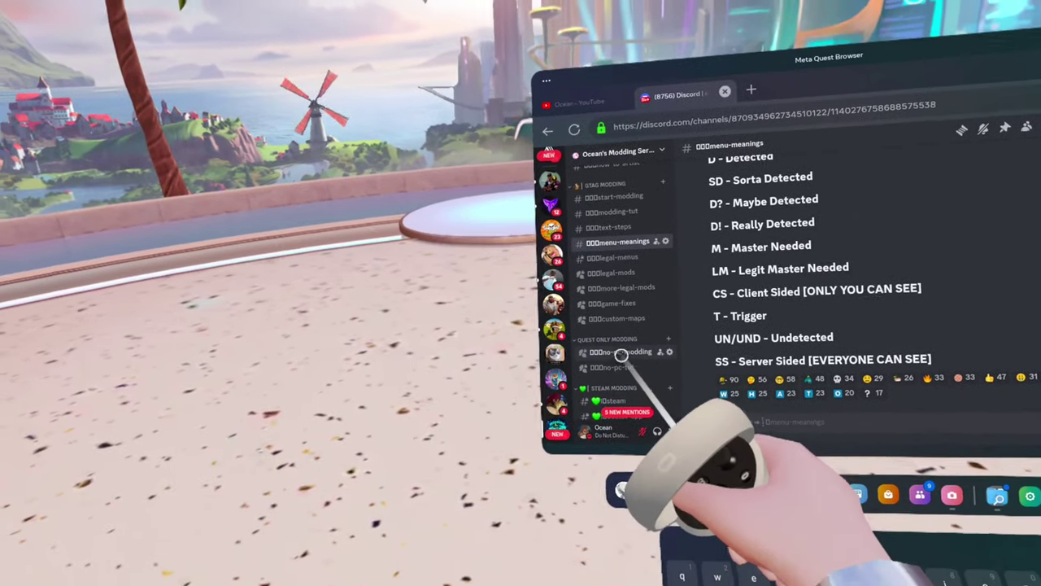
# Step: Open the no-pc-modding channel of Ocean's modding server, view the Amaze File Explorer post with its tutorial link, and close the post
pyautogui.moveTo(557, 492)
pyautogui.click(605, 373)
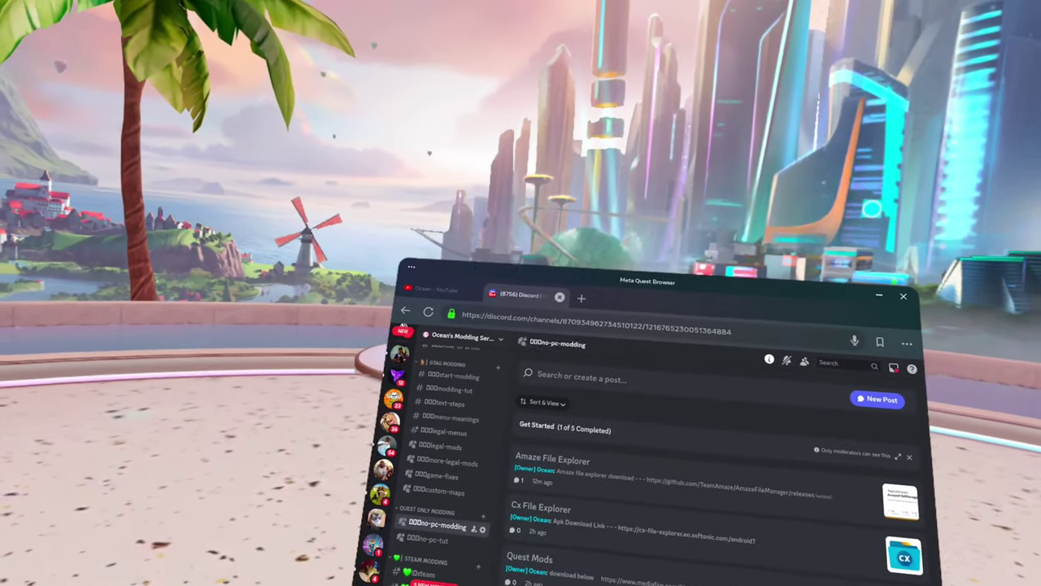
pyautogui.click(608, 469)
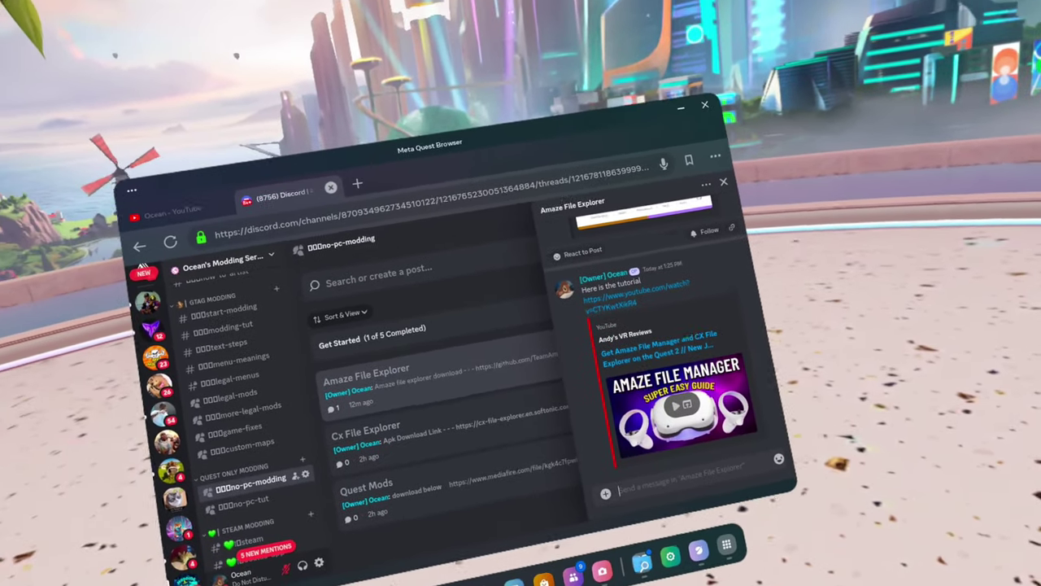
pyautogui.click(724, 182)
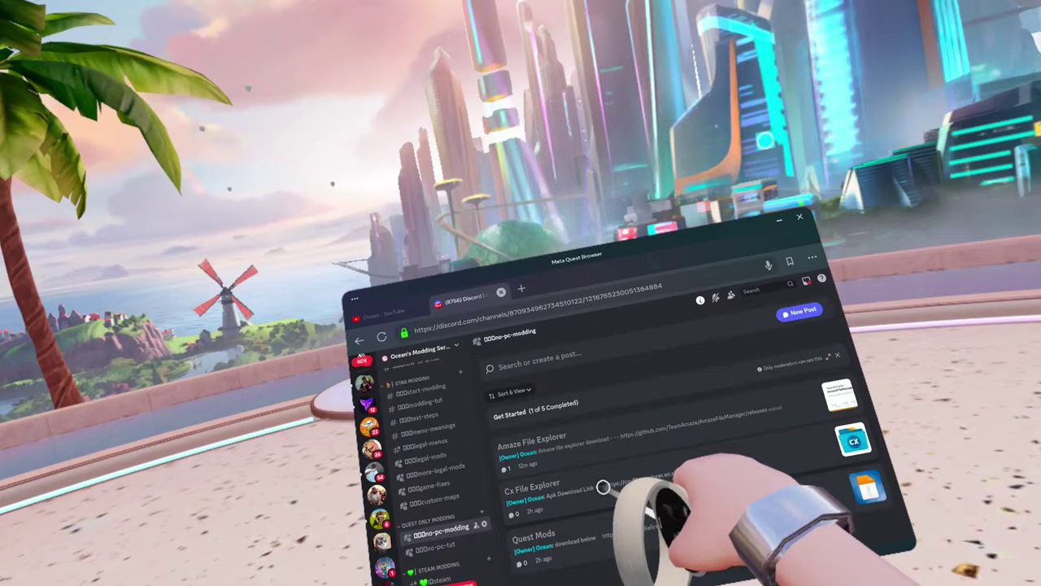
# Step: Open the Cx File Explorer post, follow its link to Softonic and download the Cx File Explorer APK
pyautogui.click(615, 506)
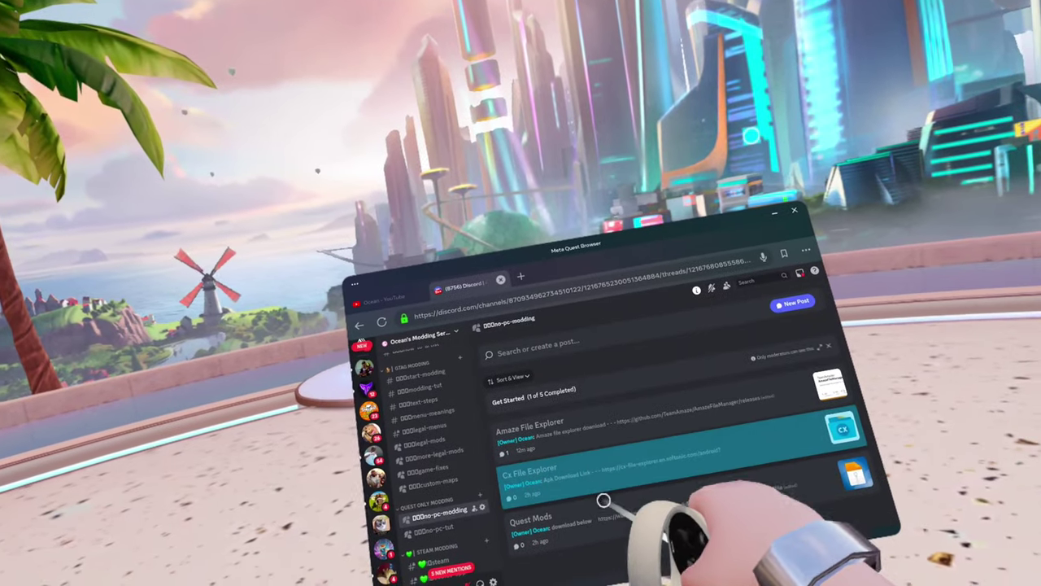
pyautogui.scroll(3, 590, 504)
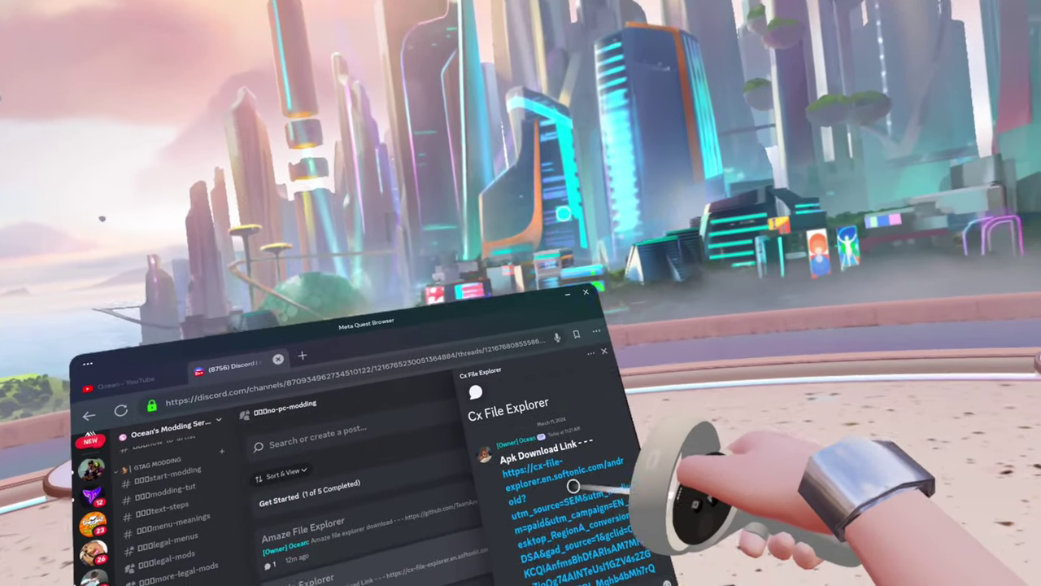
pyautogui.click(572, 480)
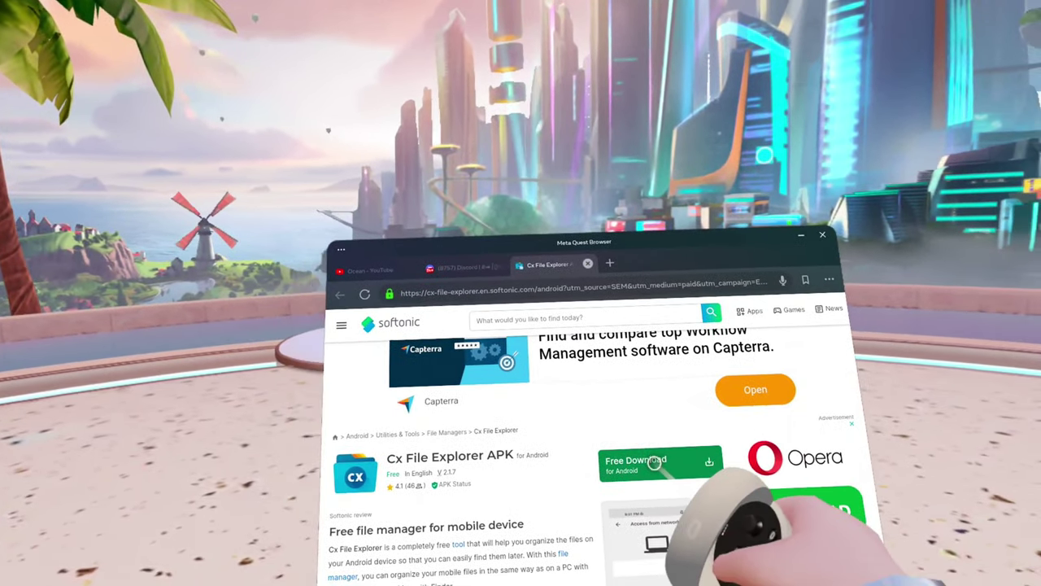
pyautogui.click(651, 476)
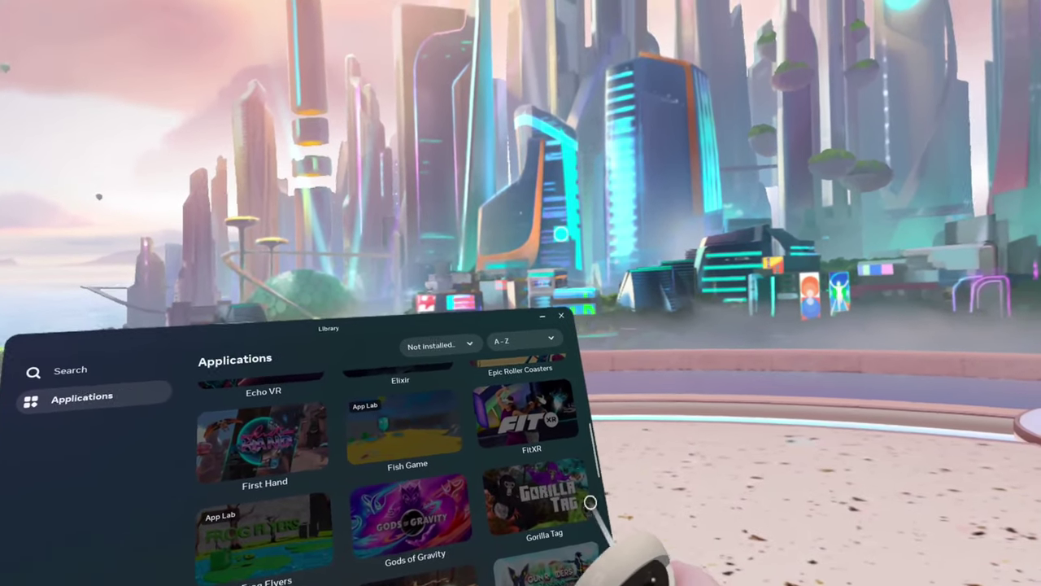
# Step: Check Gorilla Tag's options among the not installed apps in the Library, and launch Amaze from the unknown sources
pyautogui.click(590, 502)
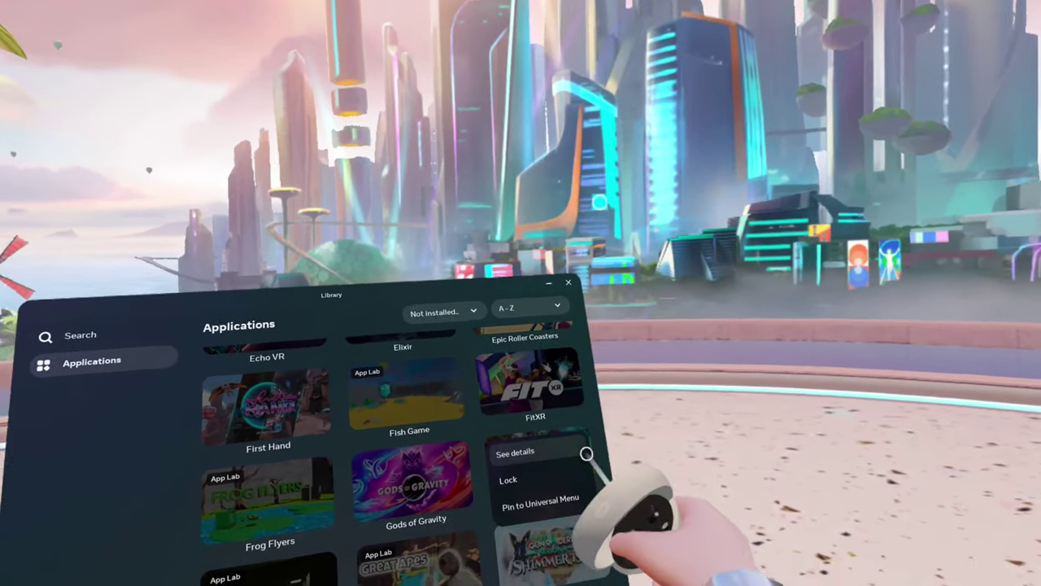
pyautogui.click(640, 501)
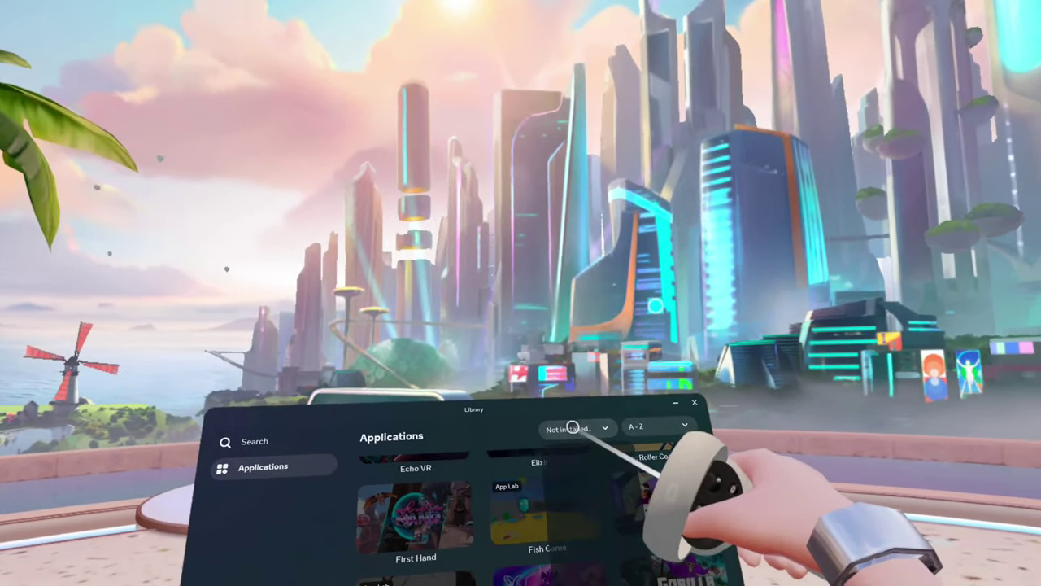
pyautogui.click(573, 428)
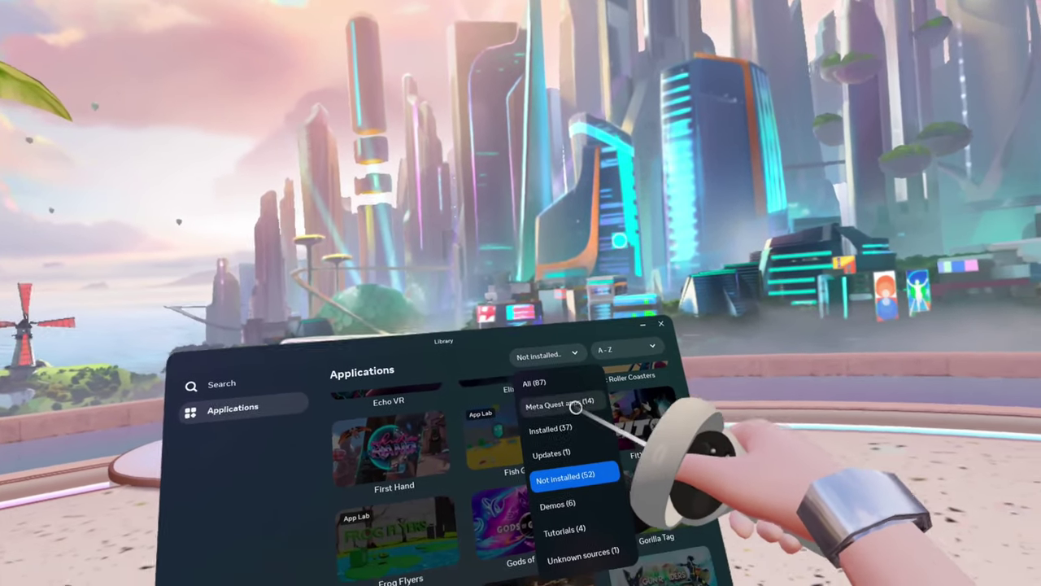
pyautogui.click(598, 521)
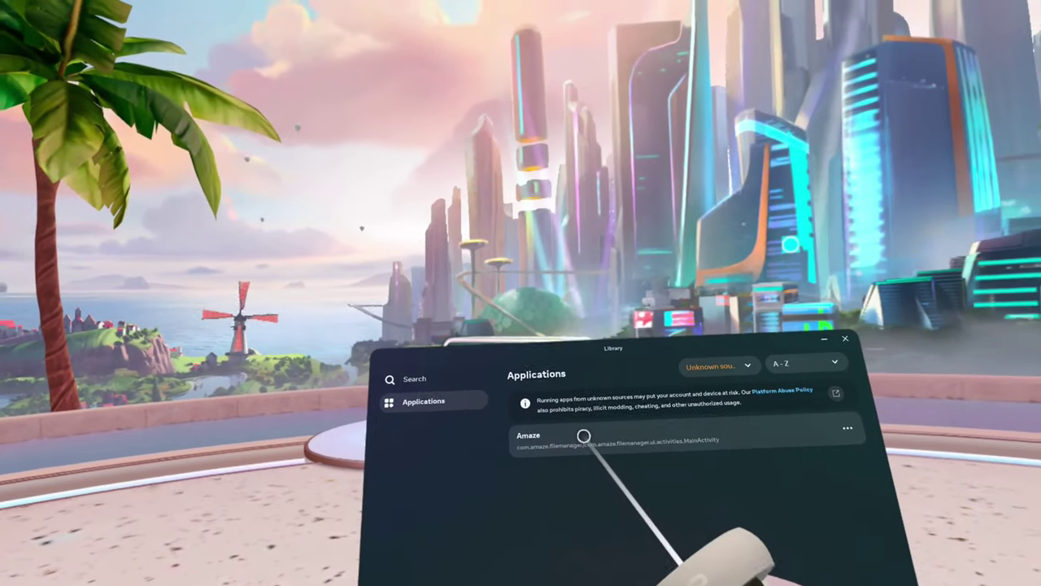
pyautogui.click(583, 436)
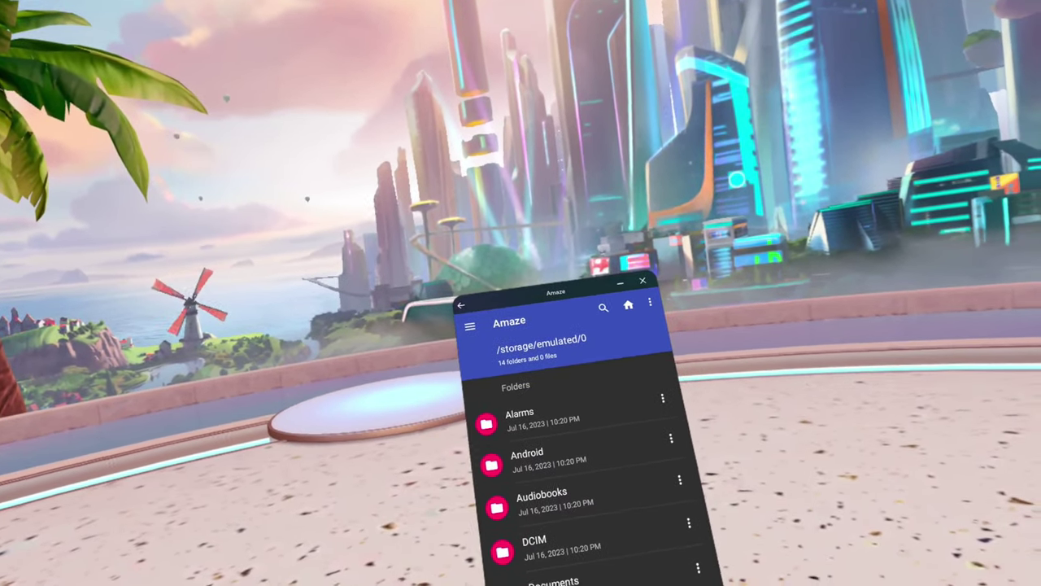
# Step: Install Cx File Explorer from its APK in the Download folder, open it and allow it to manage all files
pyautogui.scroll(-5, 599, 414)
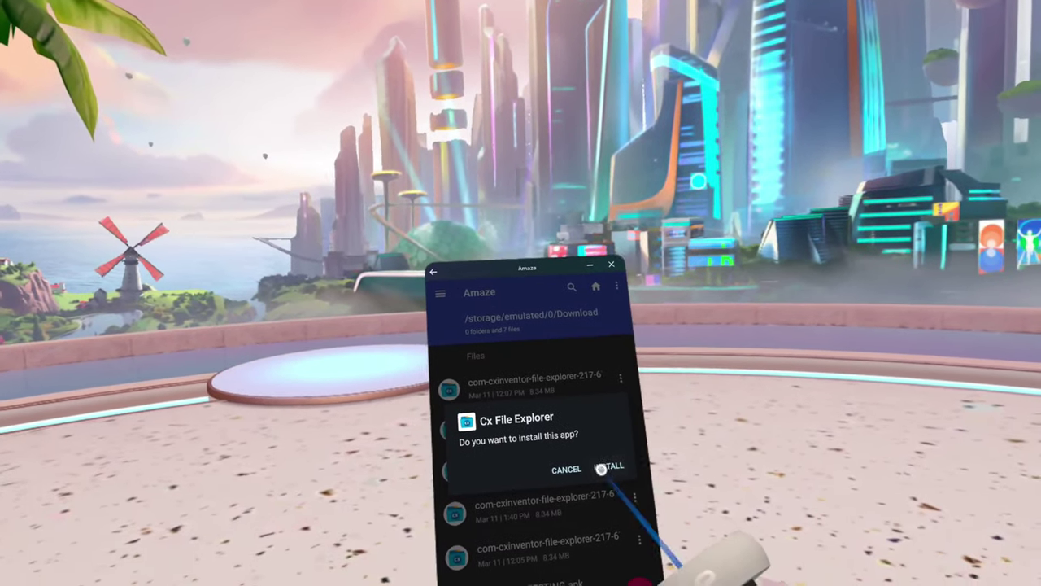
pyautogui.click(606, 467)
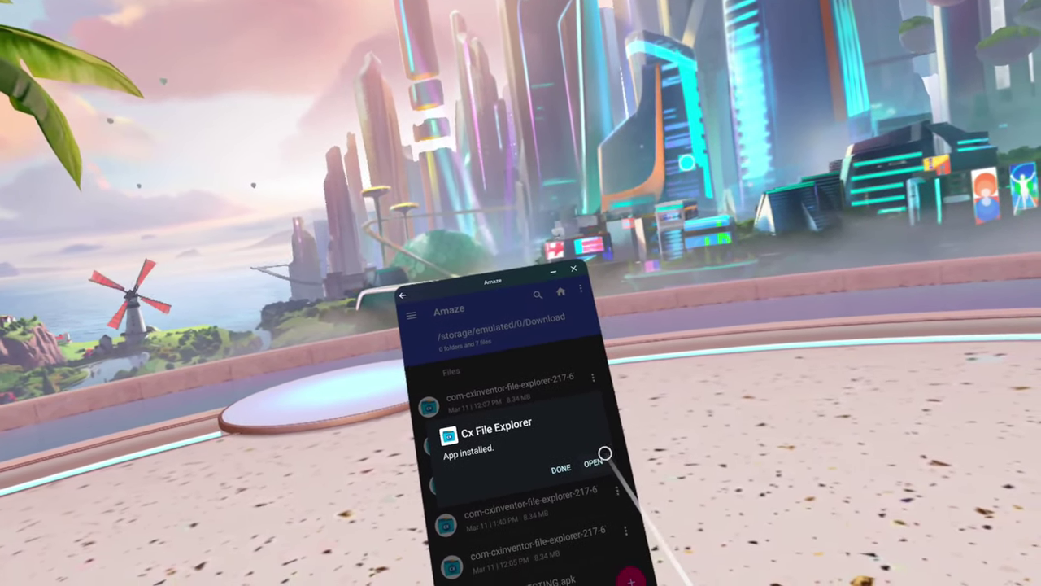
pyautogui.click(603, 455)
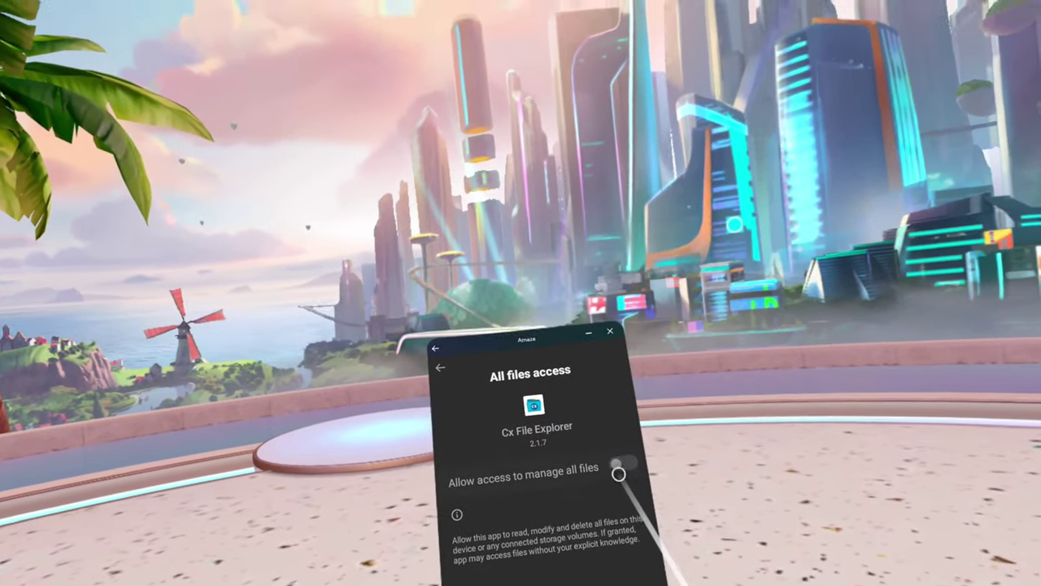
pyautogui.click(637, 419)
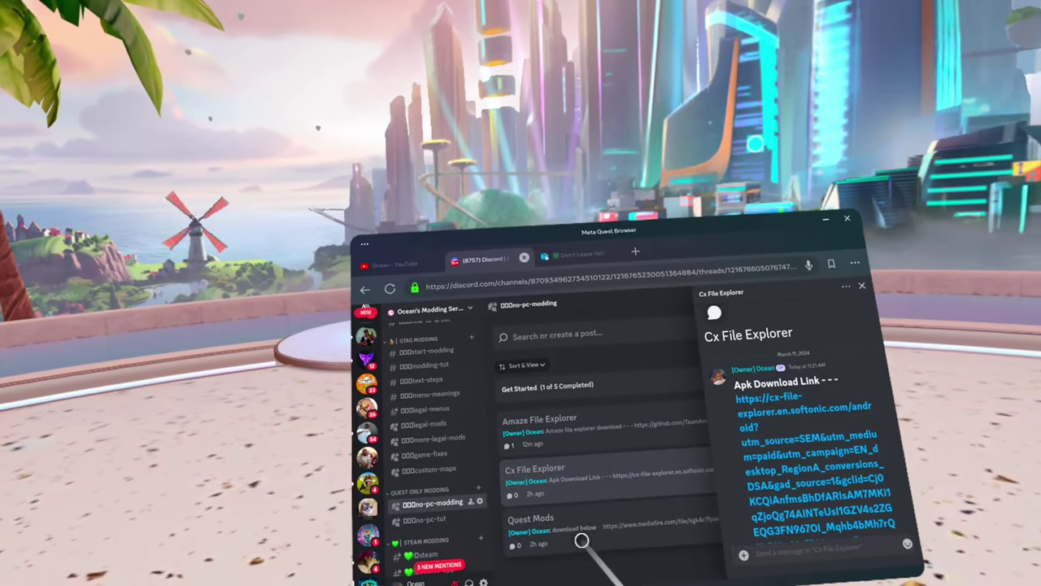
# Step: Switch to the browser and download Quest Only Mods.zip from MediaFire through the Quest Mods post
pyautogui.click(563, 532)
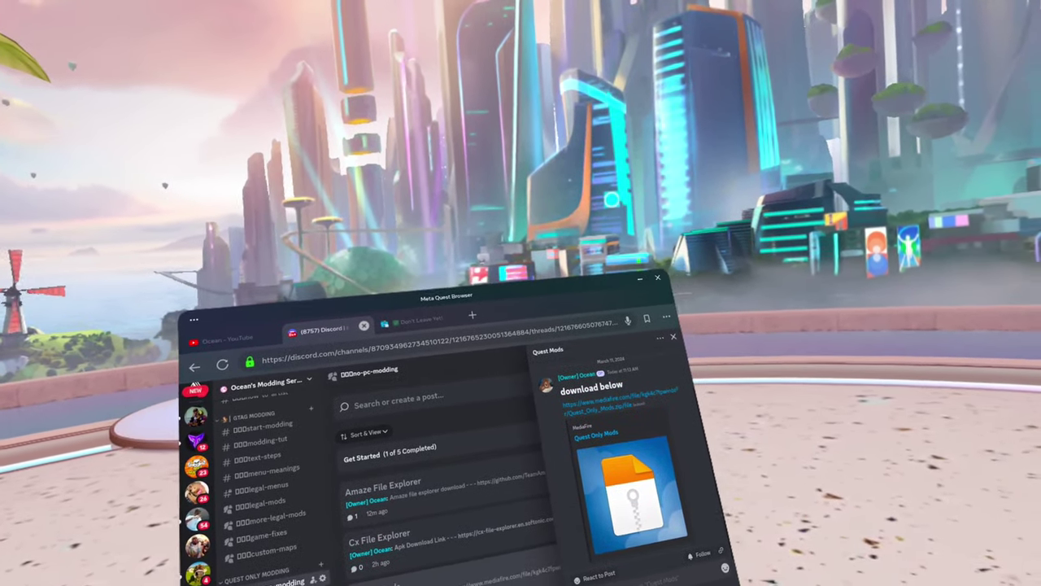
pyautogui.click(602, 399)
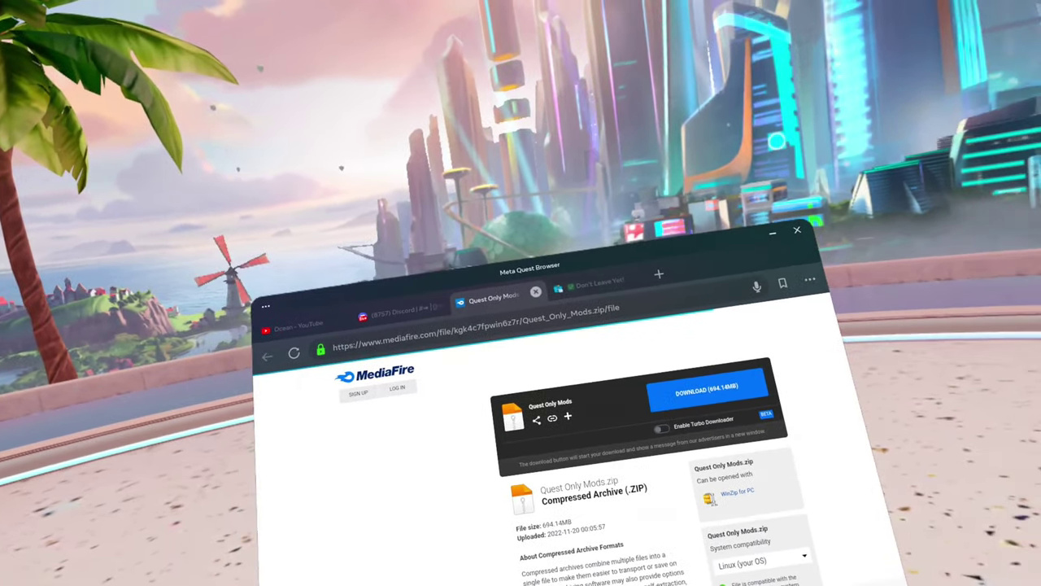
pyautogui.click(708, 390)
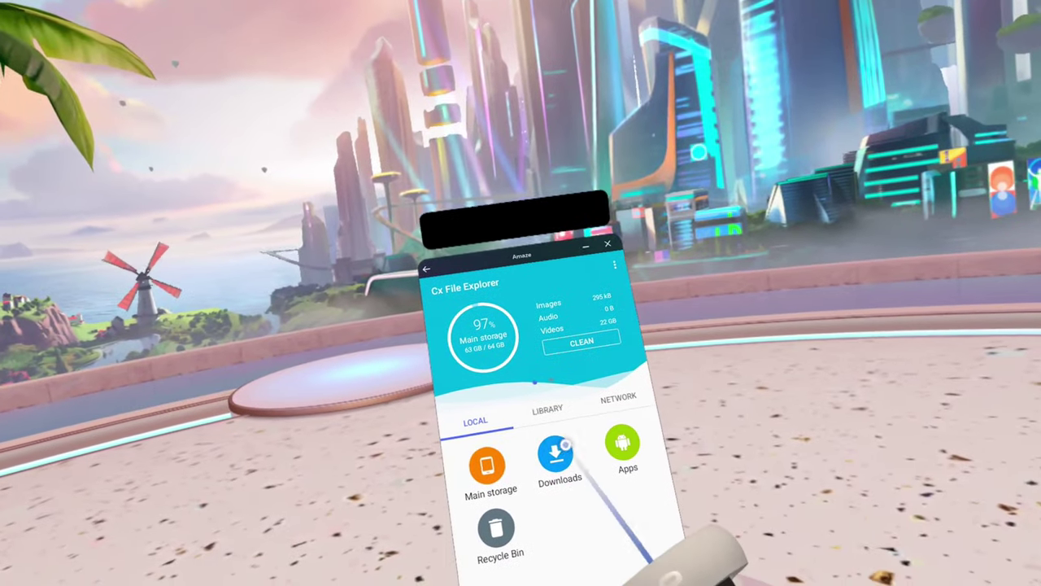
# Step: In Cx File Explorer, open Quest Only Mods.zip from the downloads and run app.apk from folder 1 inside M
pyautogui.click(580, 440)
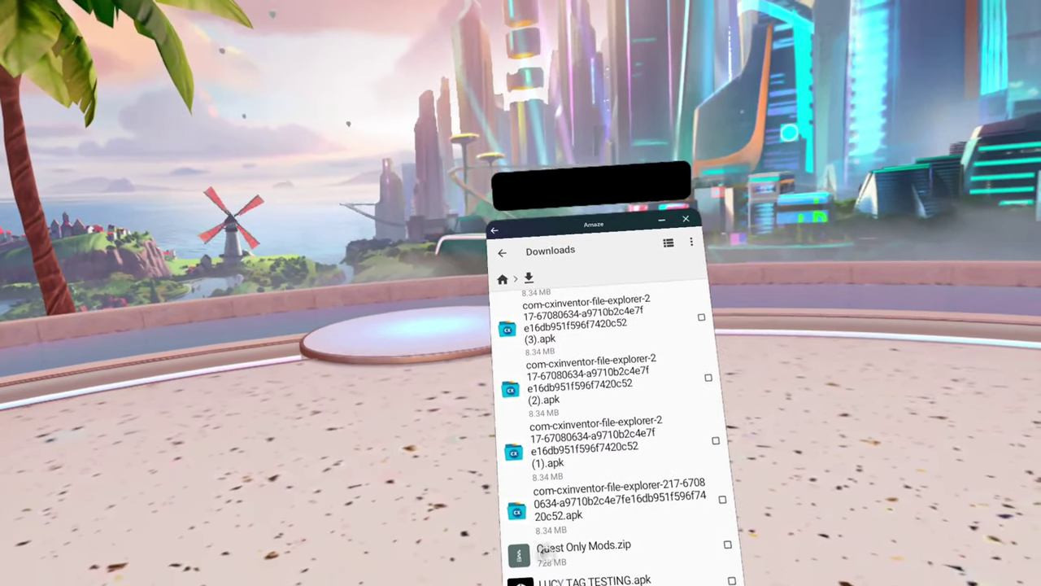
pyautogui.click(583, 563)
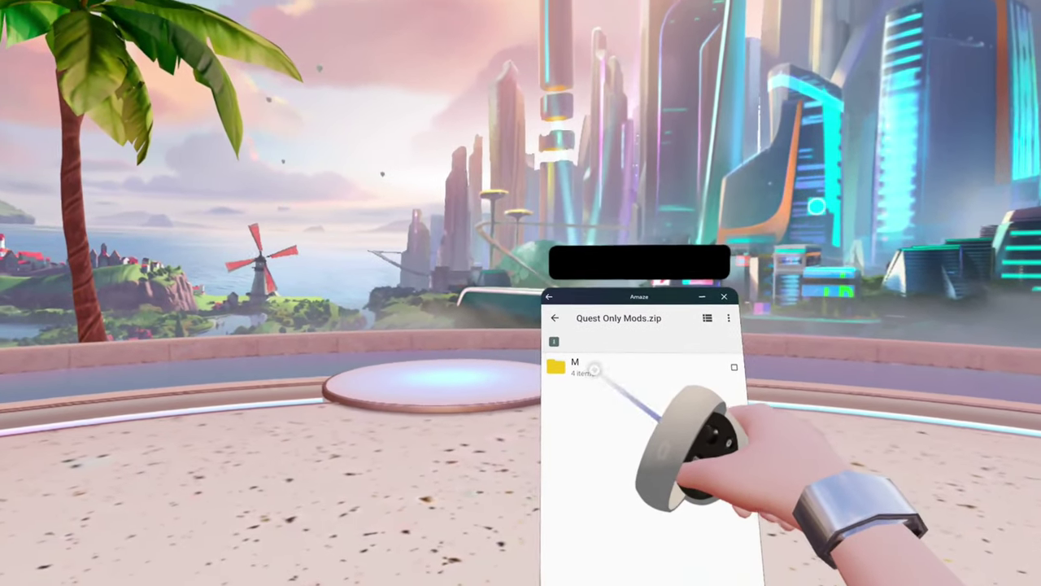
pyautogui.click(513, 427)
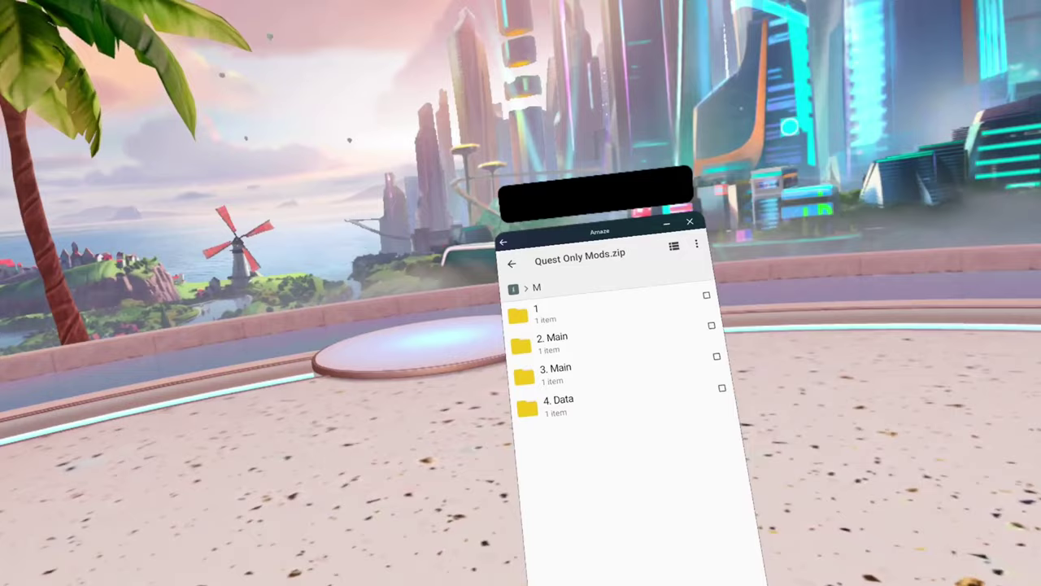
pyautogui.click(583, 363)
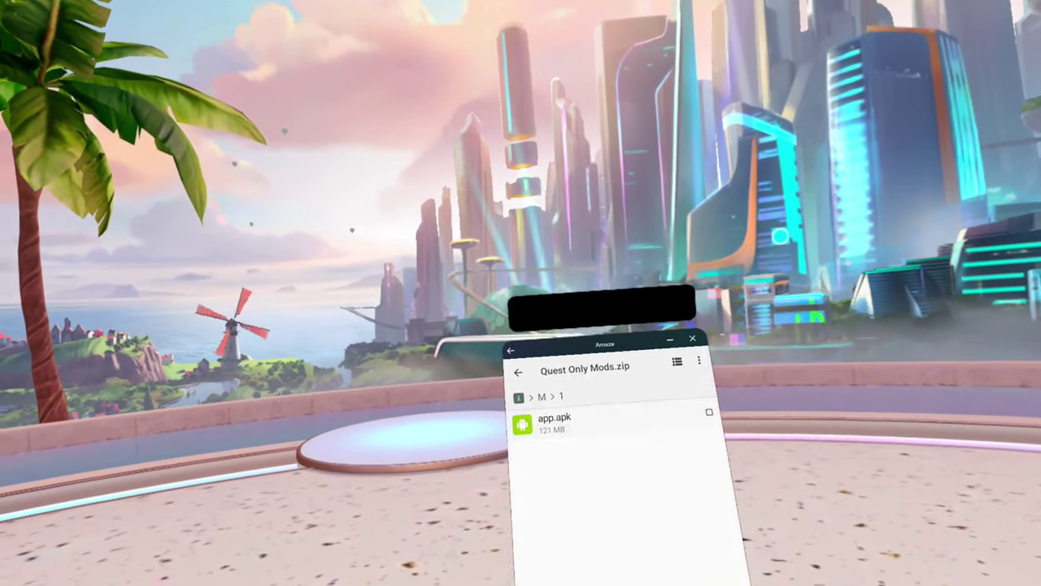
pyautogui.click(555, 421)
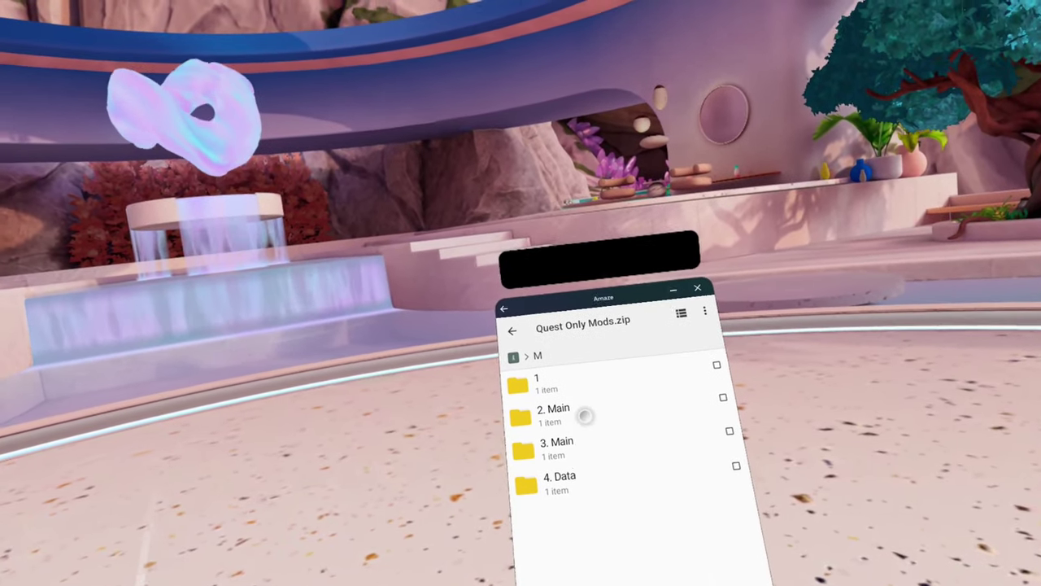
# Step: Copy the ModData folder from 2. Main in Quest Only Mods.zip and go back out of the archive
pyautogui.click(584, 416)
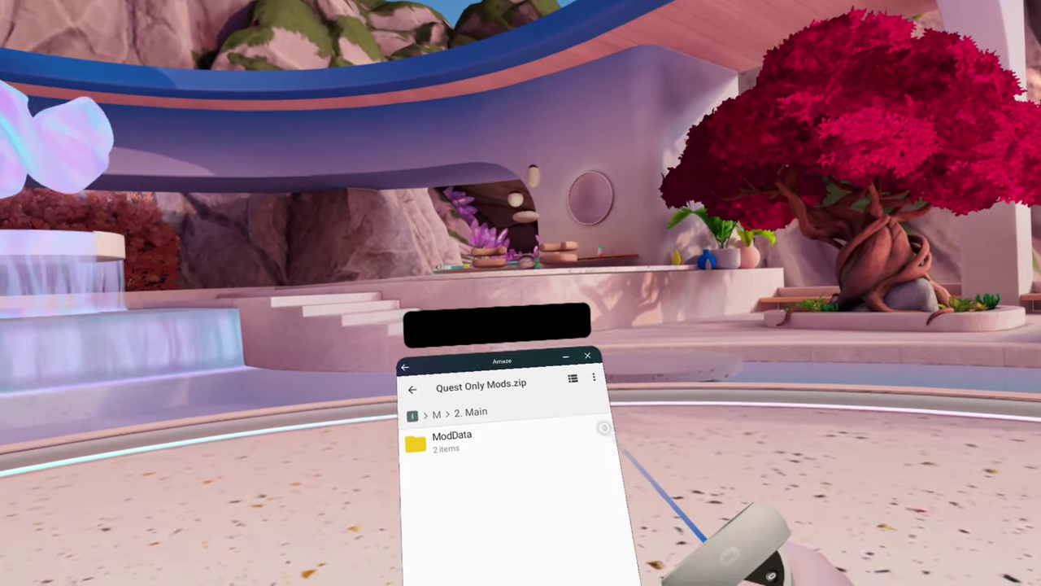
pyautogui.click(613, 424)
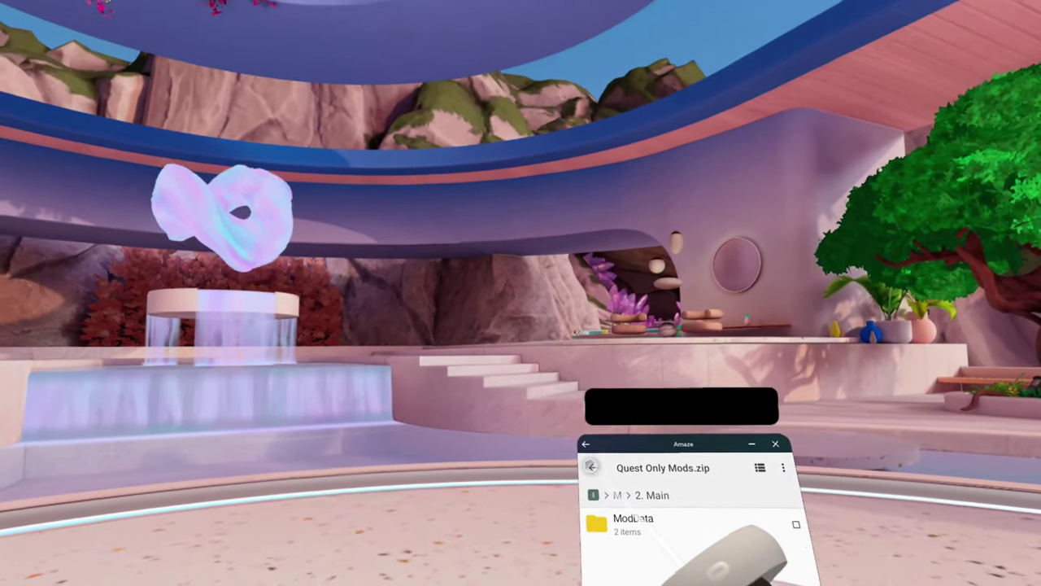
pyautogui.click(517, 340)
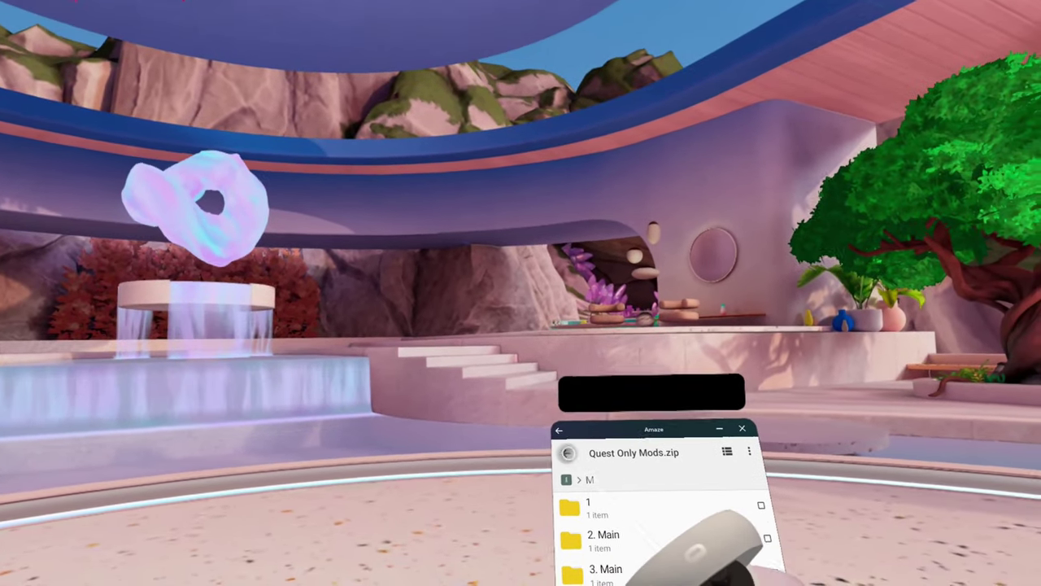
pyautogui.click(518, 340)
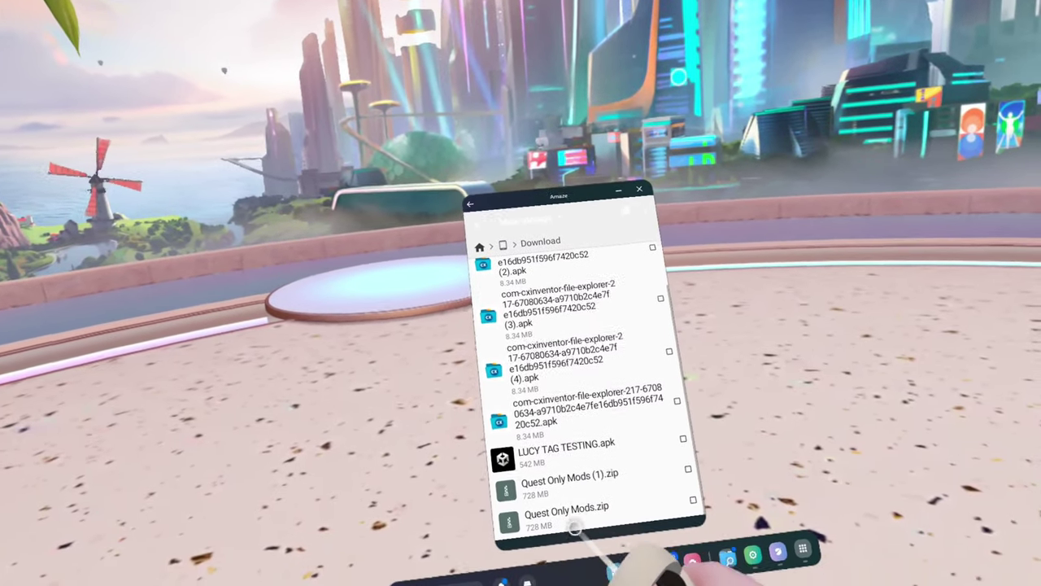
# Step: Reopen Quest Only Mods.zip in the Download folder and copy the QuestPatcher folder from 3. Main
pyautogui.click(580, 520)
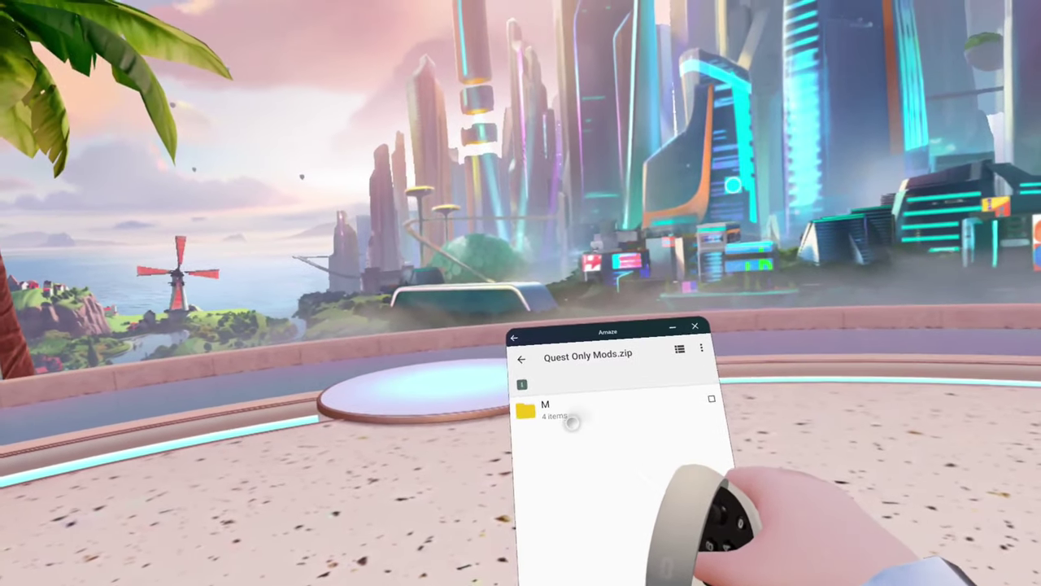
pyautogui.click(586, 376)
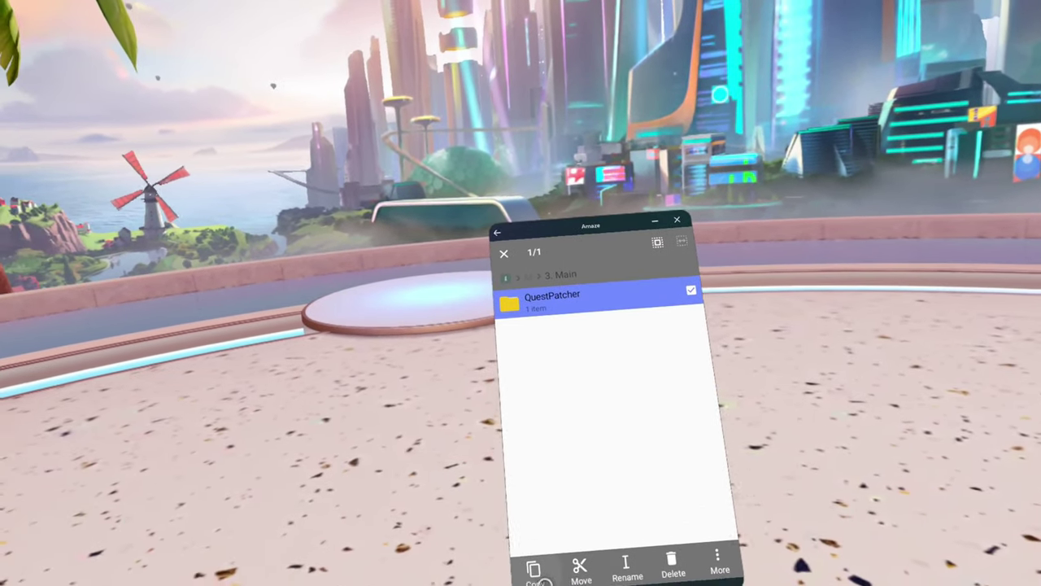
pyautogui.click(533, 570)
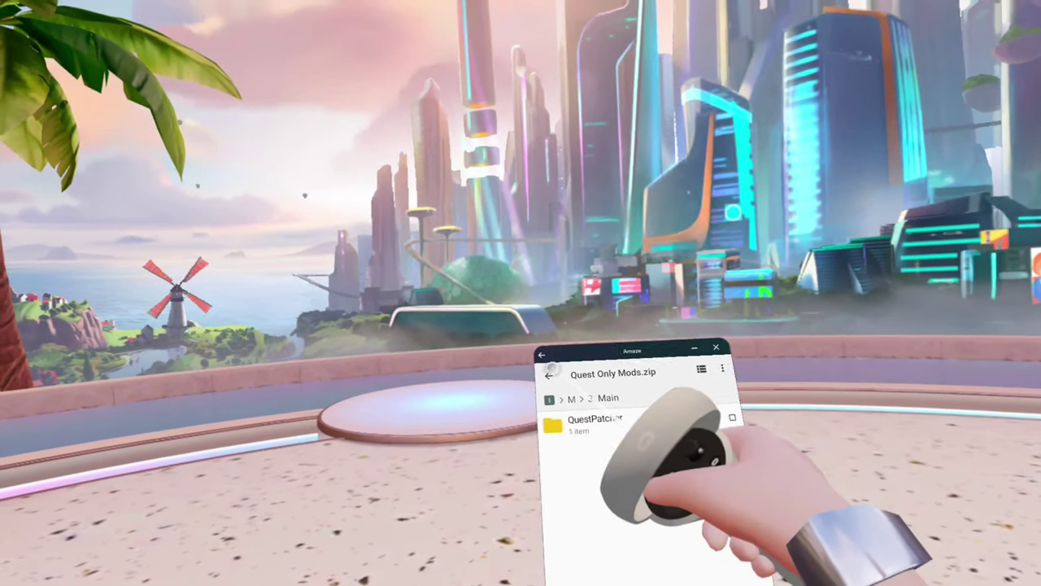
# Step: Back out to the main storage and reopen Quest Only Mods.zip in Download to copy the com.AnotherAxiom.GorillaTag folder from 4. Data
pyautogui.click(549, 374)
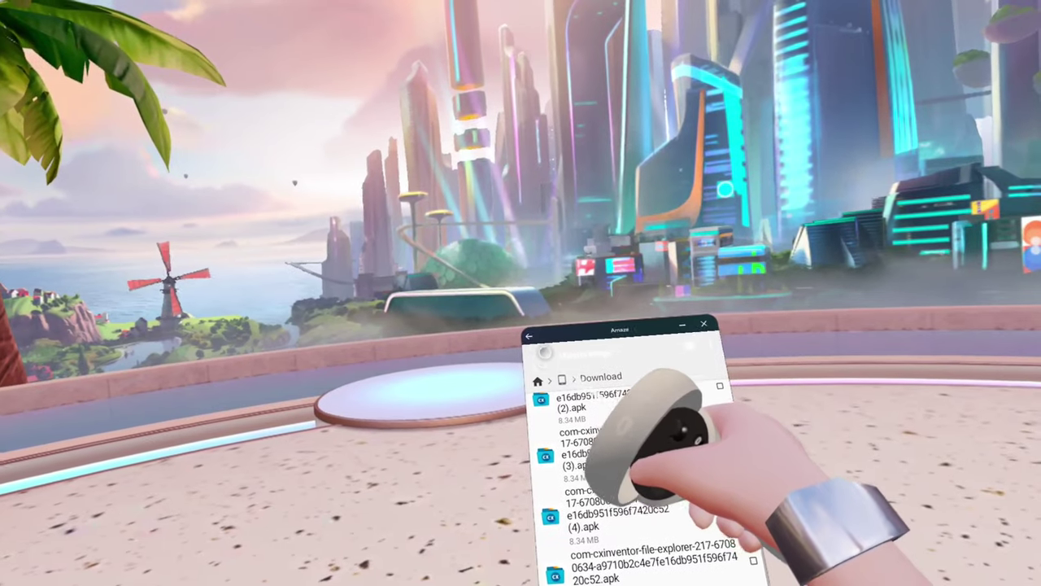
pyautogui.click(545, 352)
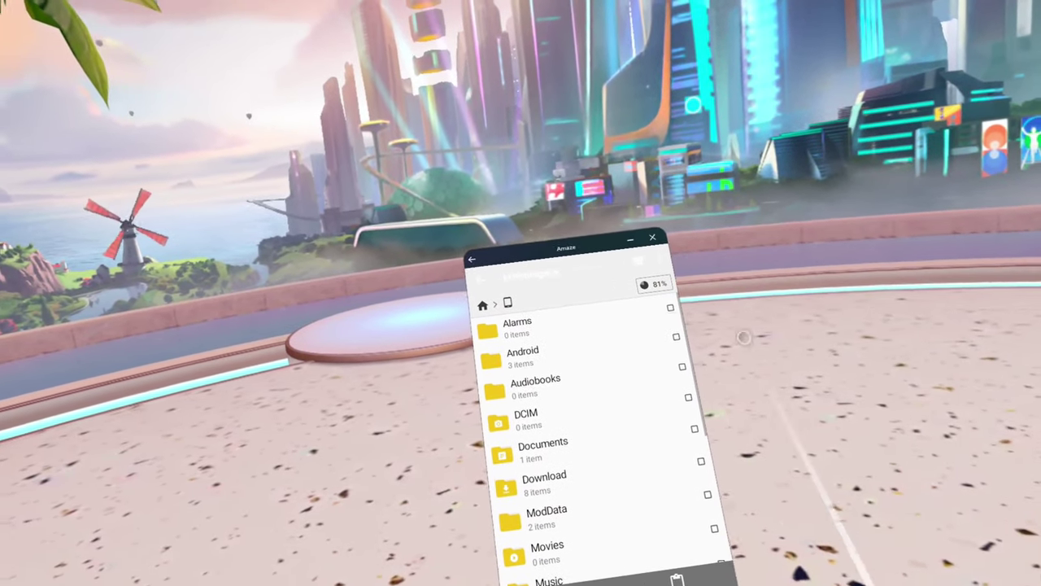
pyautogui.click(573, 510)
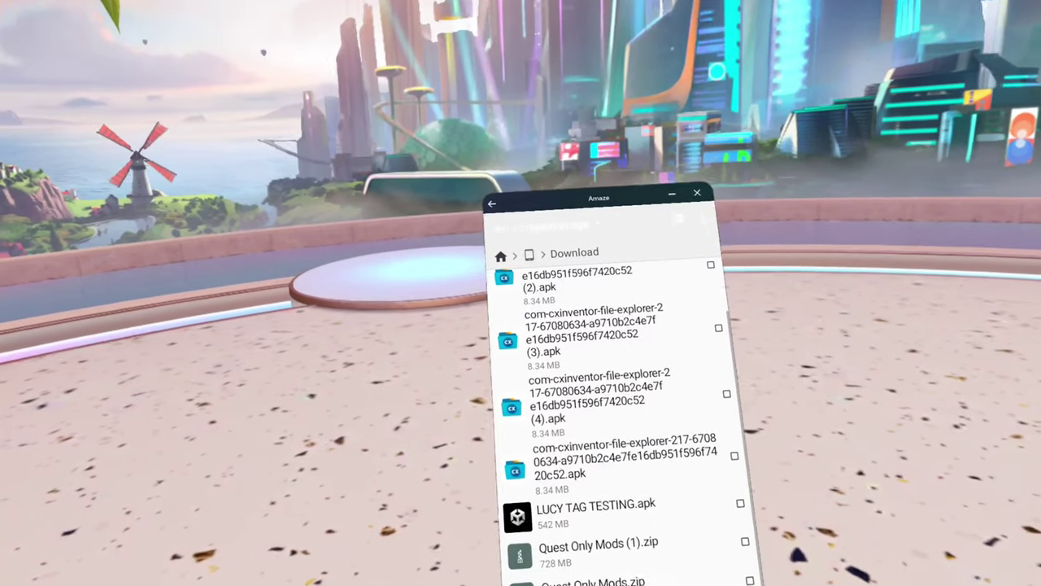
pyautogui.click(600, 565)
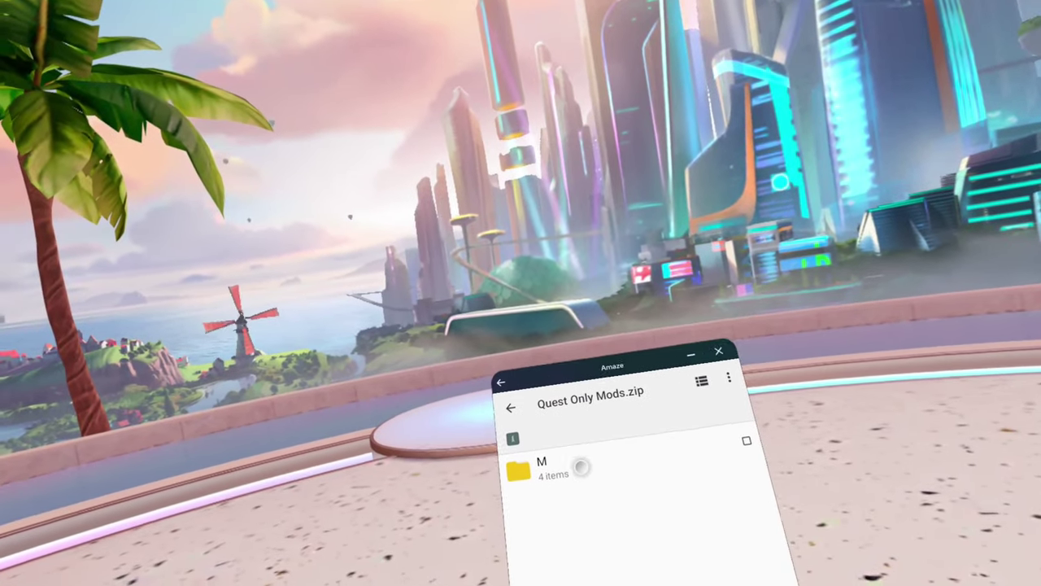
pyautogui.click(581, 354)
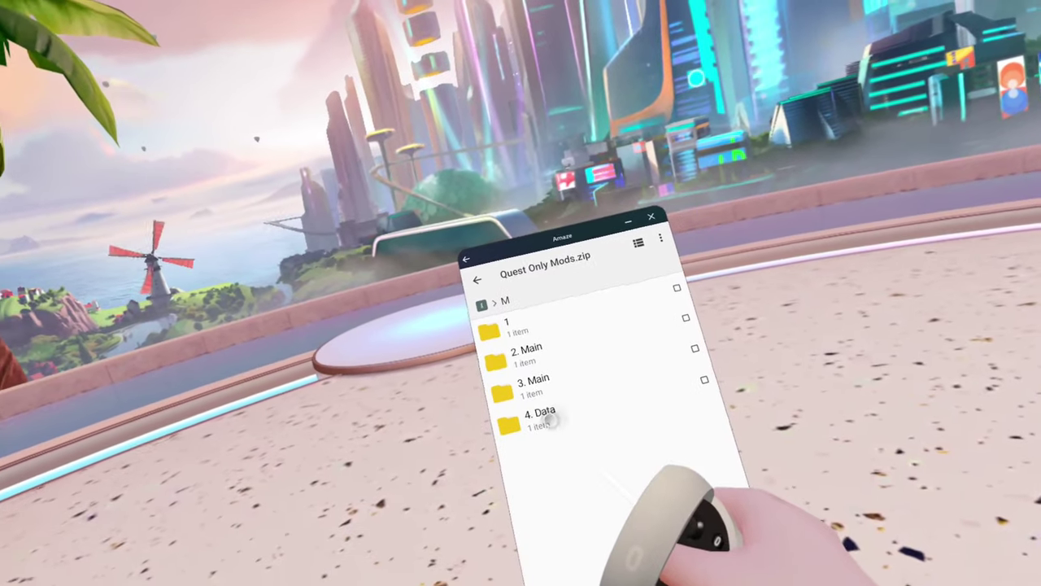
pyautogui.click(547, 416)
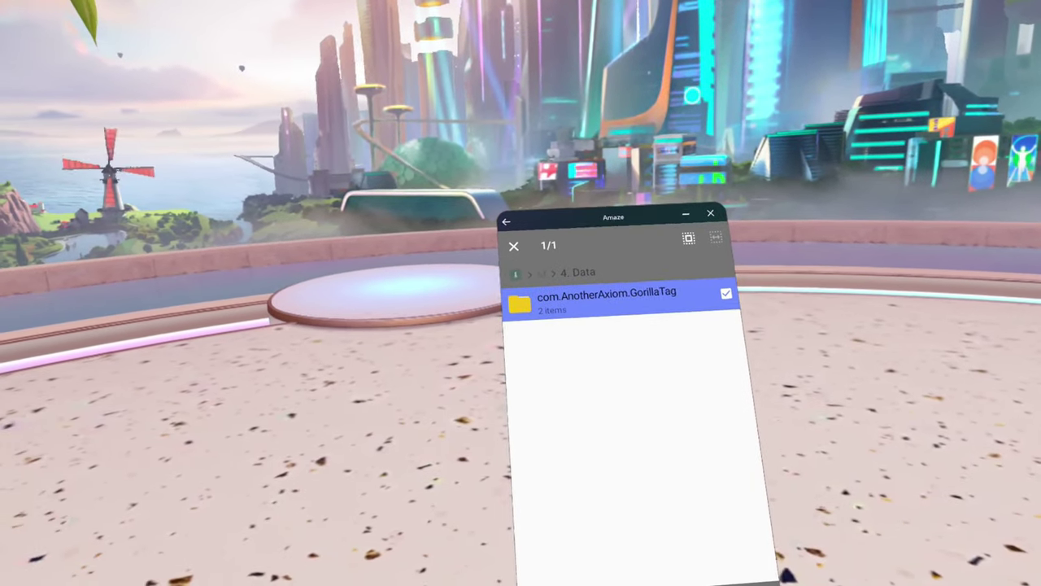
pyautogui.click(716, 237)
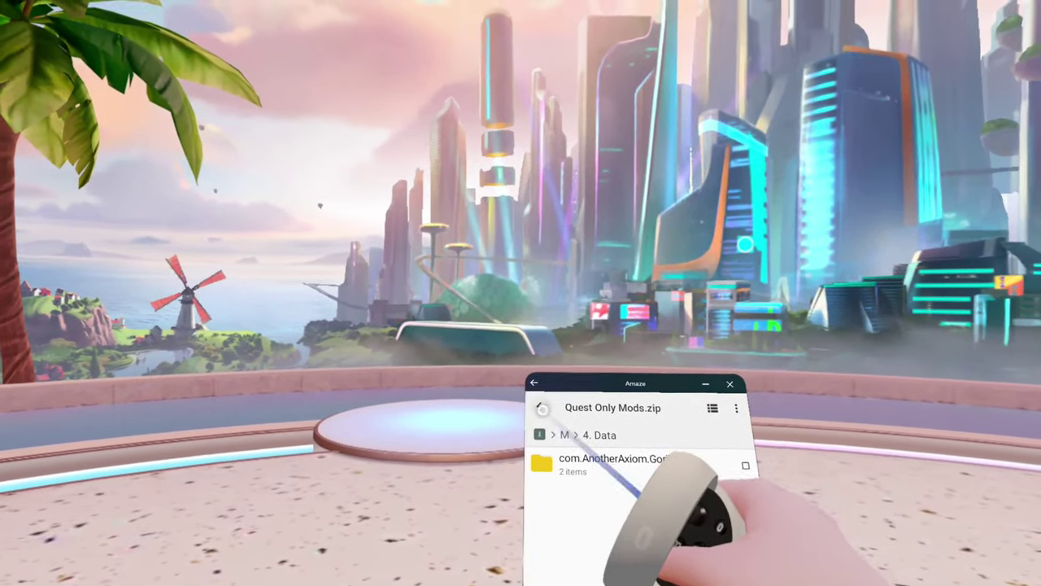
# Step: Leave the archive, return to the main storage and open the data folder inside Android
pyautogui.click(545, 409)
pyautogui.click(546, 415)
pyautogui.click(544, 423)
pyautogui.click(538, 430)
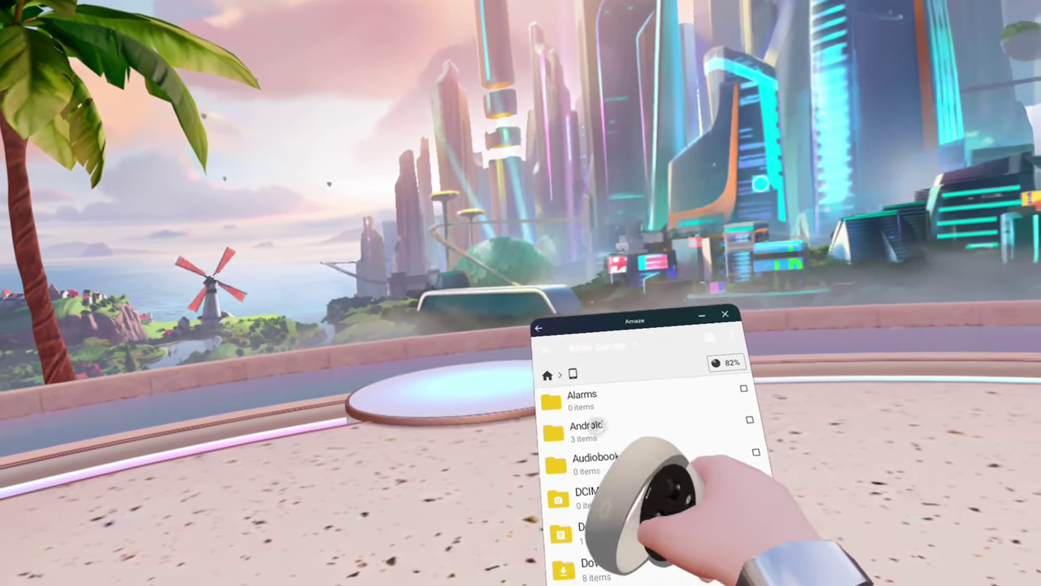
pyautogui.click(517, 371)
pyautogui.click(545, 391)
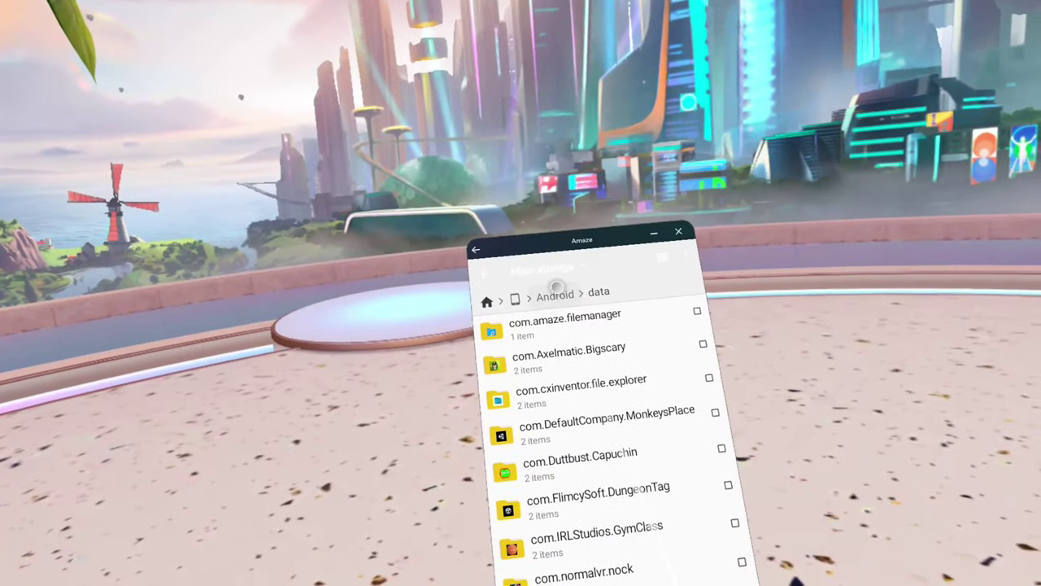